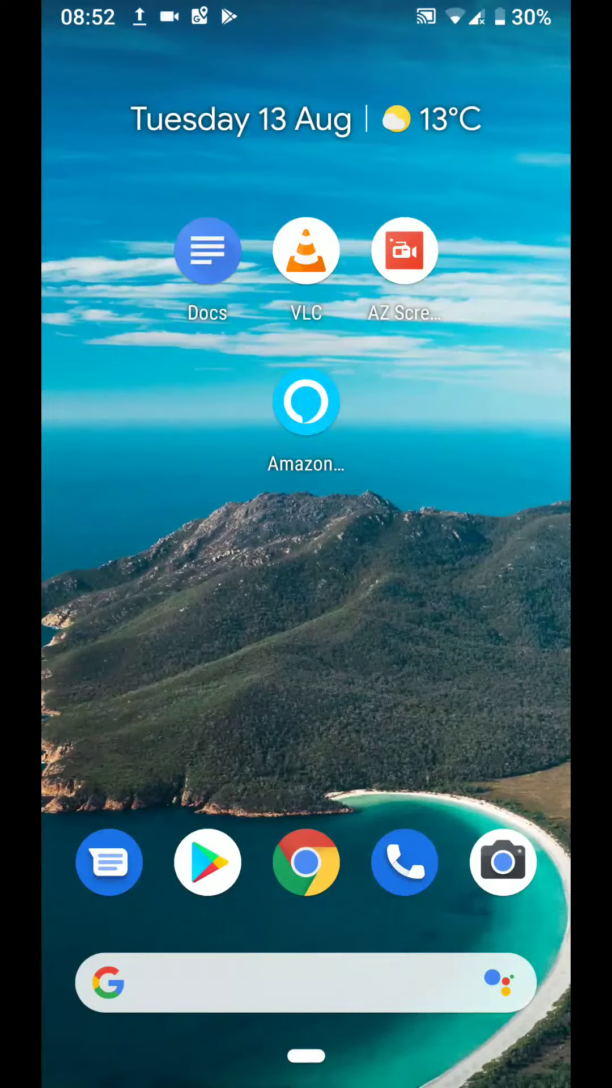
- Launch Alexa and go to Devices, bringing up the add device, group, speaker and stereo-pair options
click(307, 403)
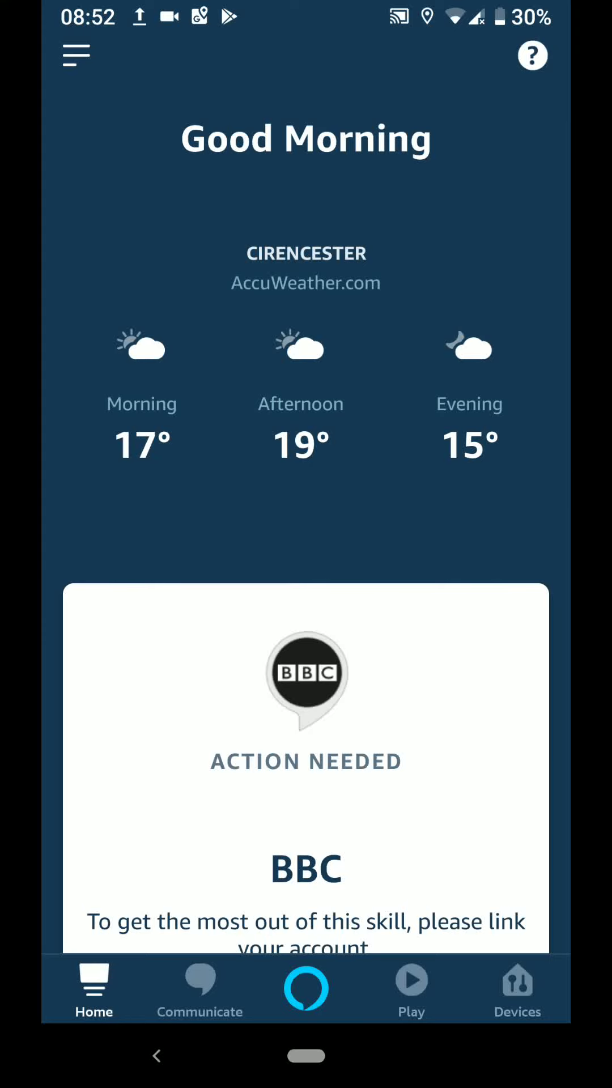
click(518, 990)
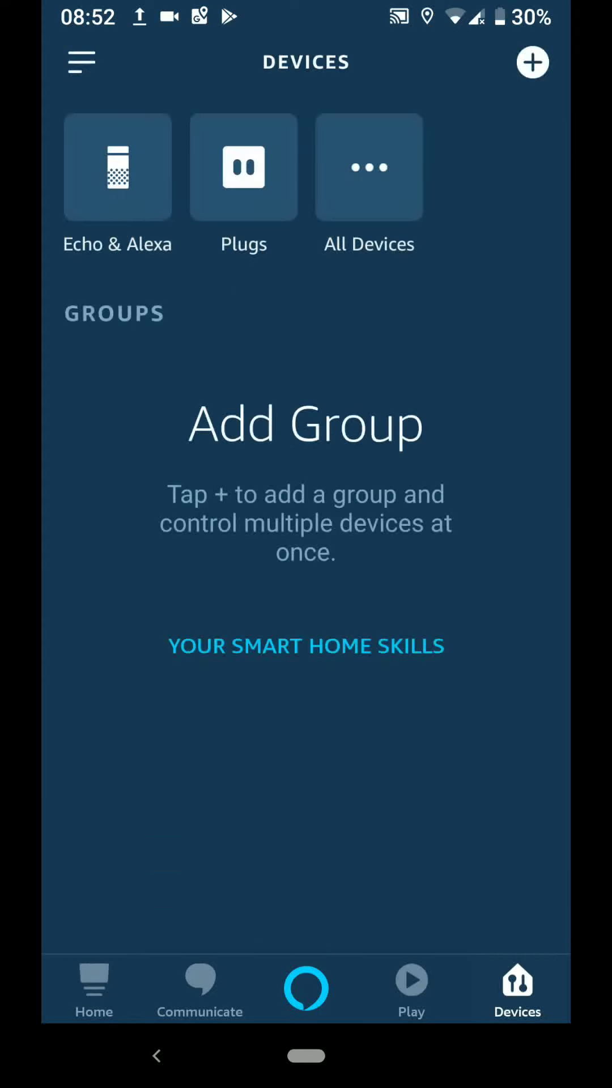
click(533, 62)
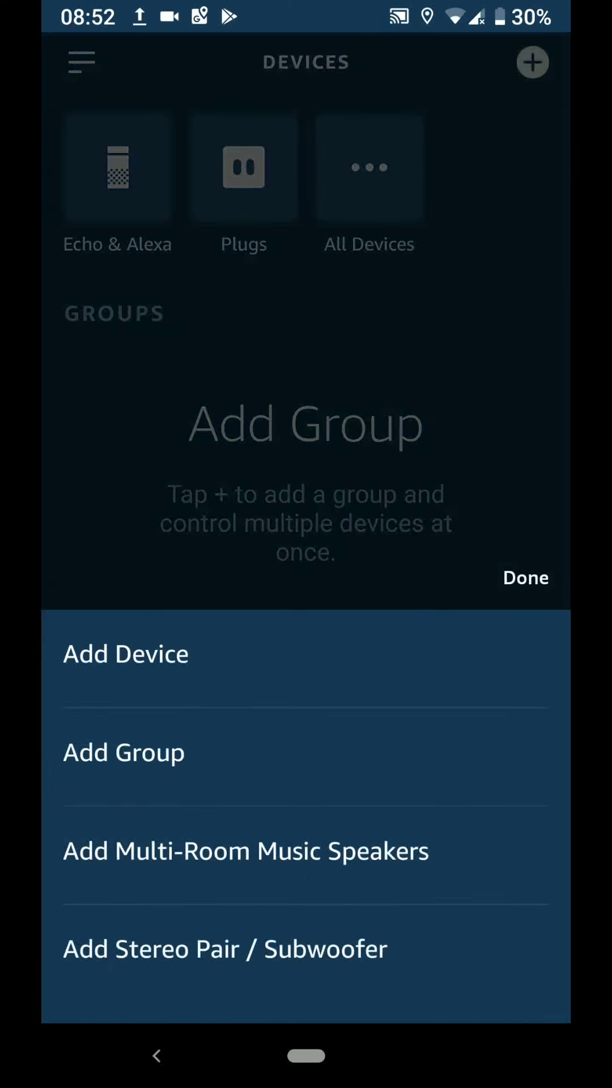
- Begin a new group named Kitchen from Common Names and continue to device selection
click(332, 755)
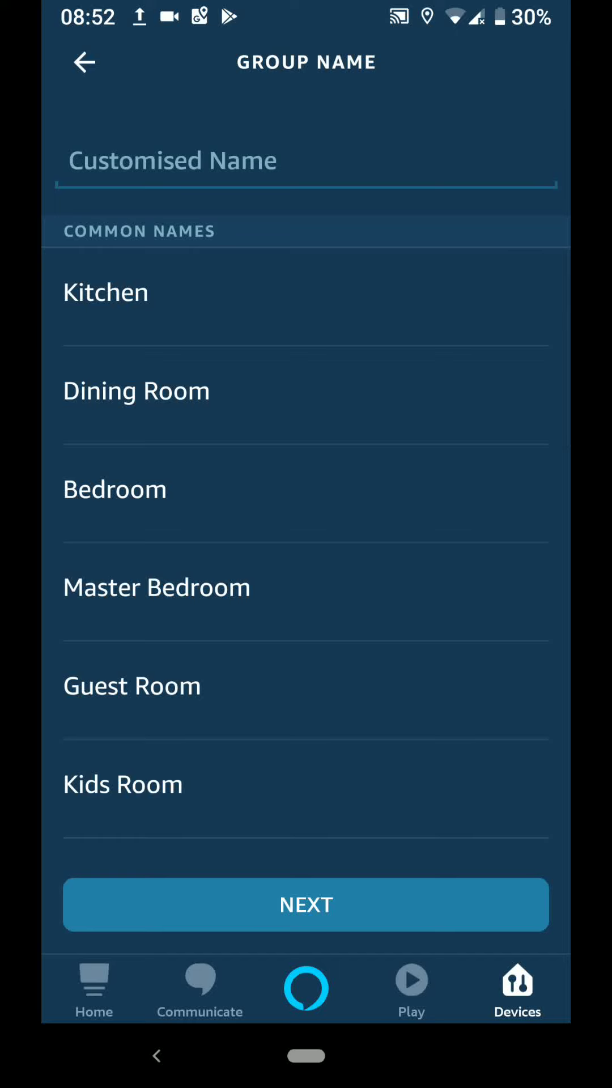
click(403, 312)
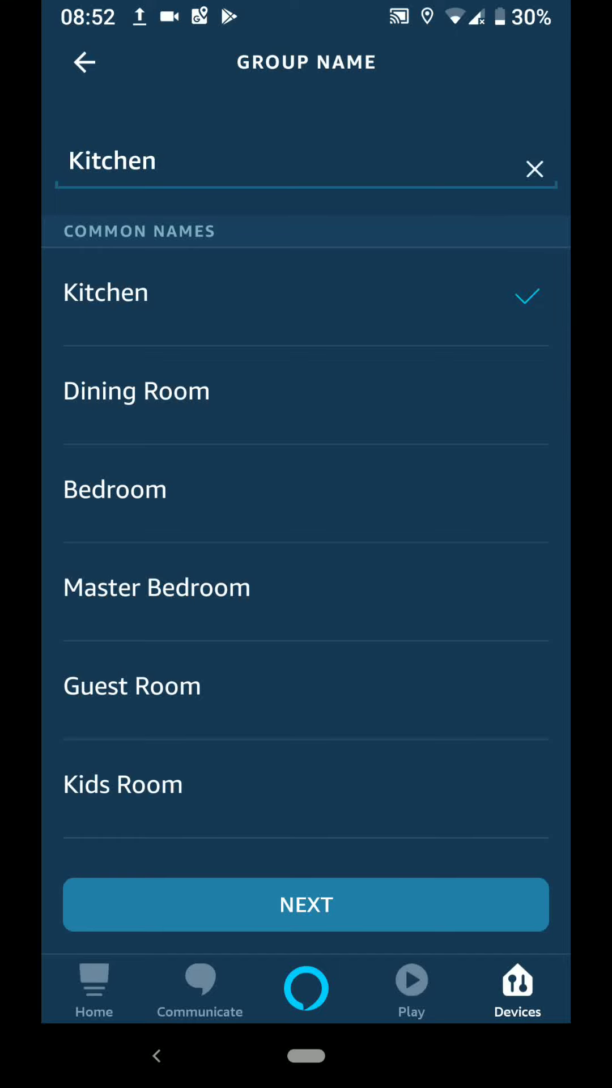
click(401, 897)
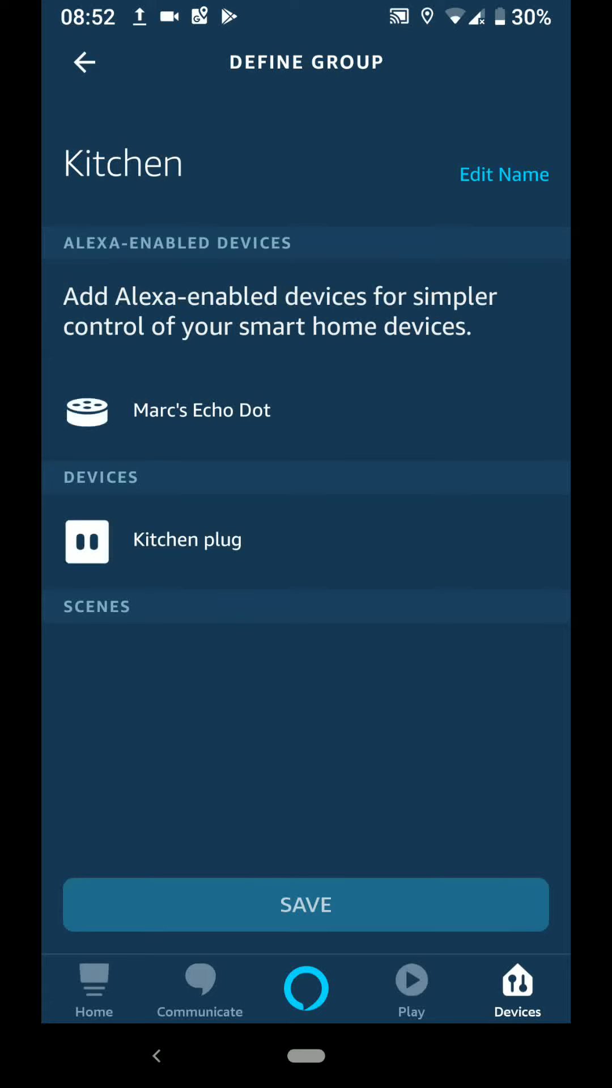
- Include the Kitchen plug and Marc's Echo Dot in the Kitchen group and save it
click(515, 554)
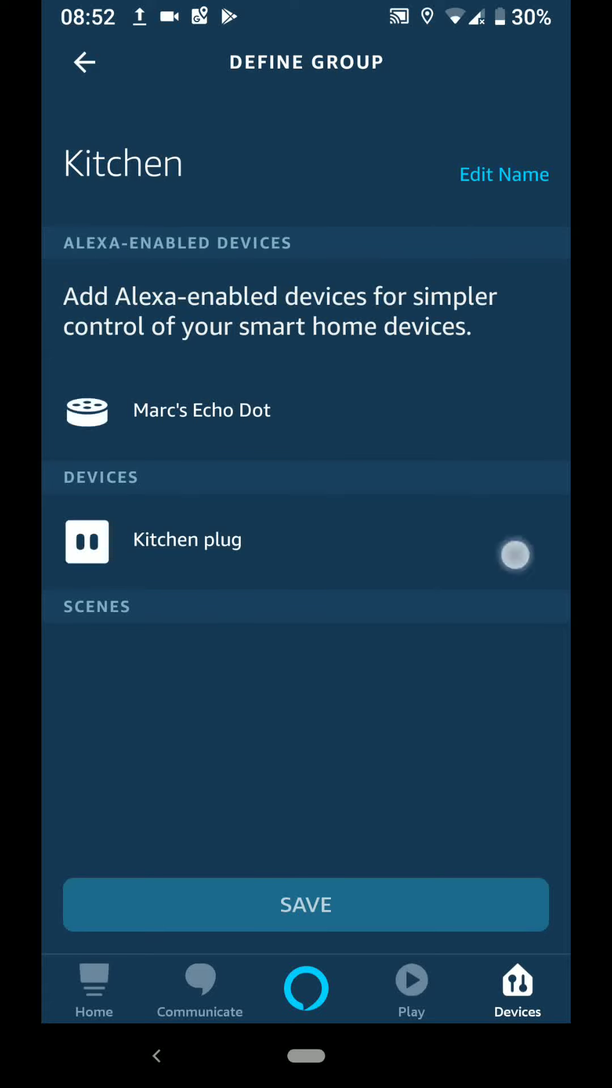
click(532, 419)
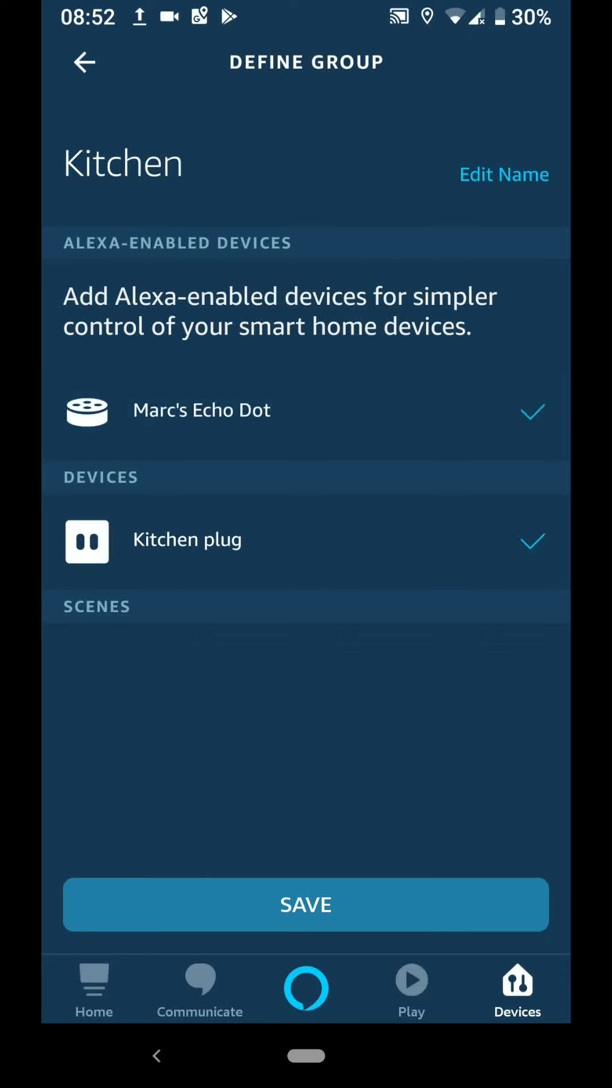
click(443, 906)
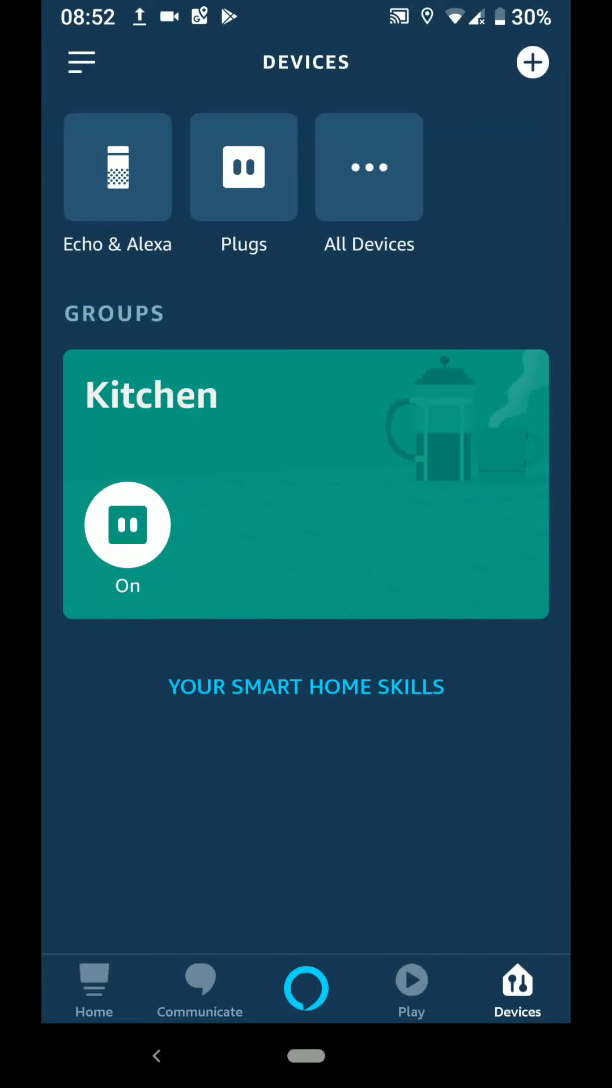
- Turn the Kitchen group Off and back On, then return to the home screen
click(128, 525)
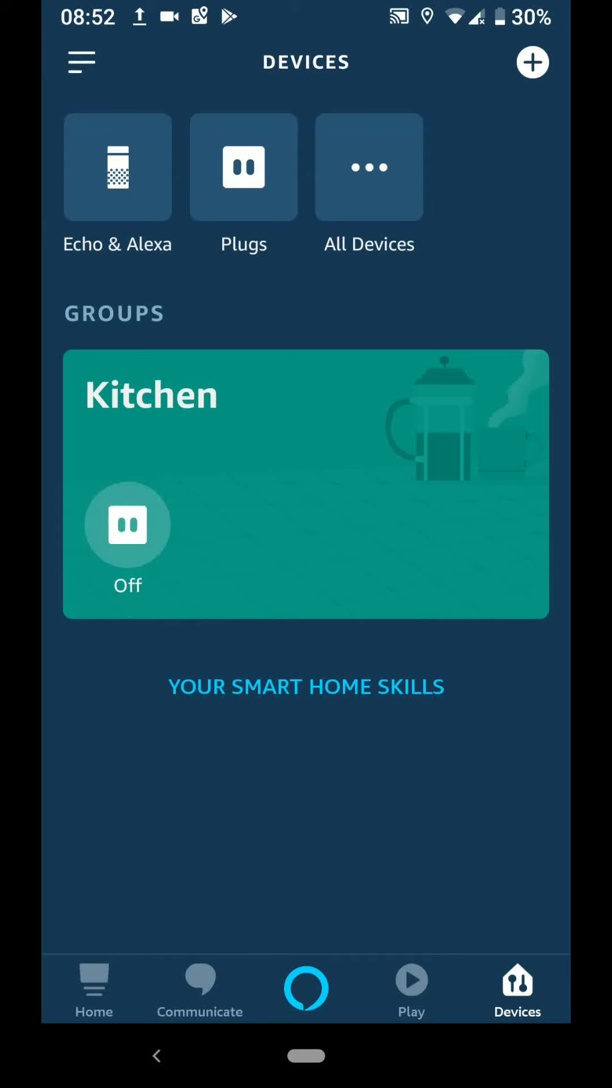
click(127, 524)
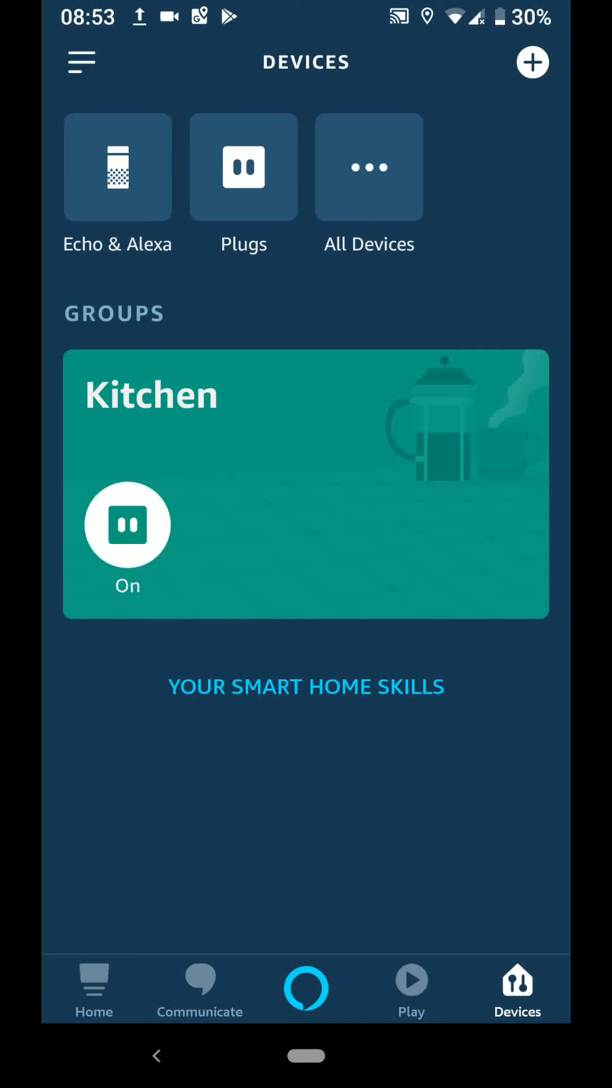
click(307, 1056)
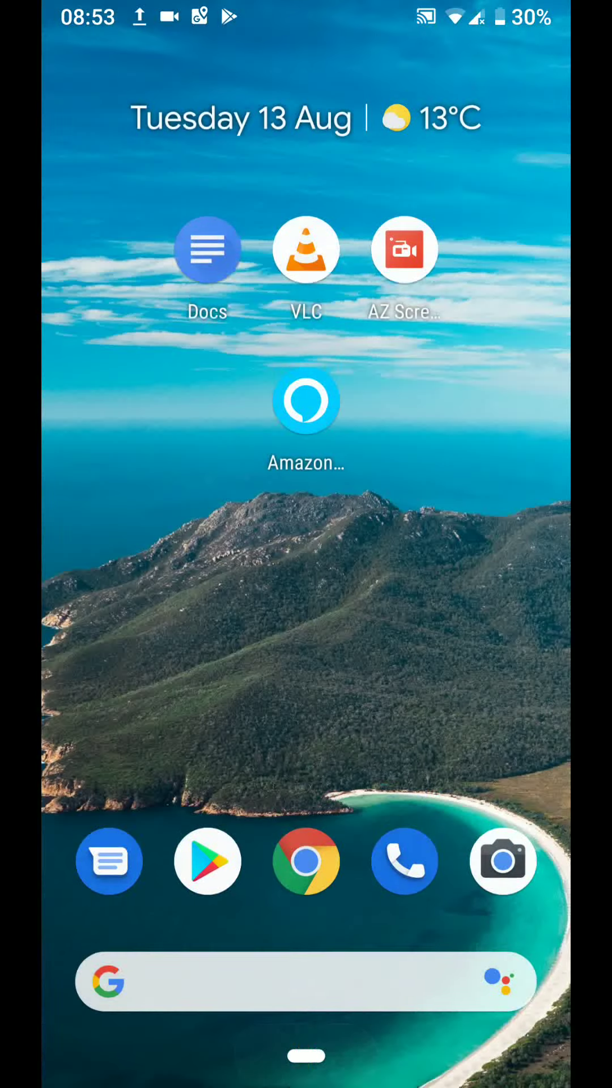